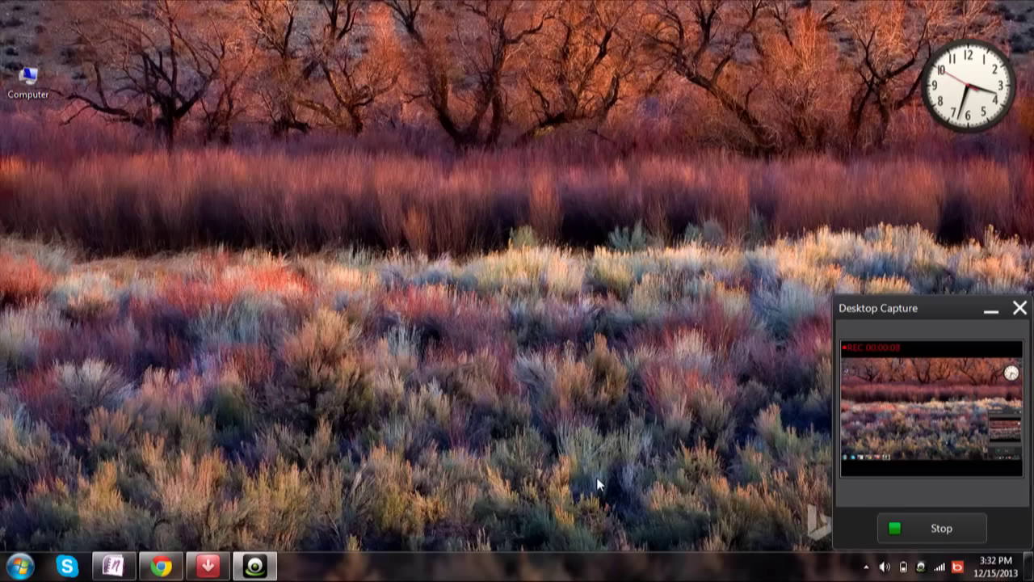
Open the photo DSCF1556 from the DCIM\111_FUJI folder on the SD card (I:)
key("super+e")
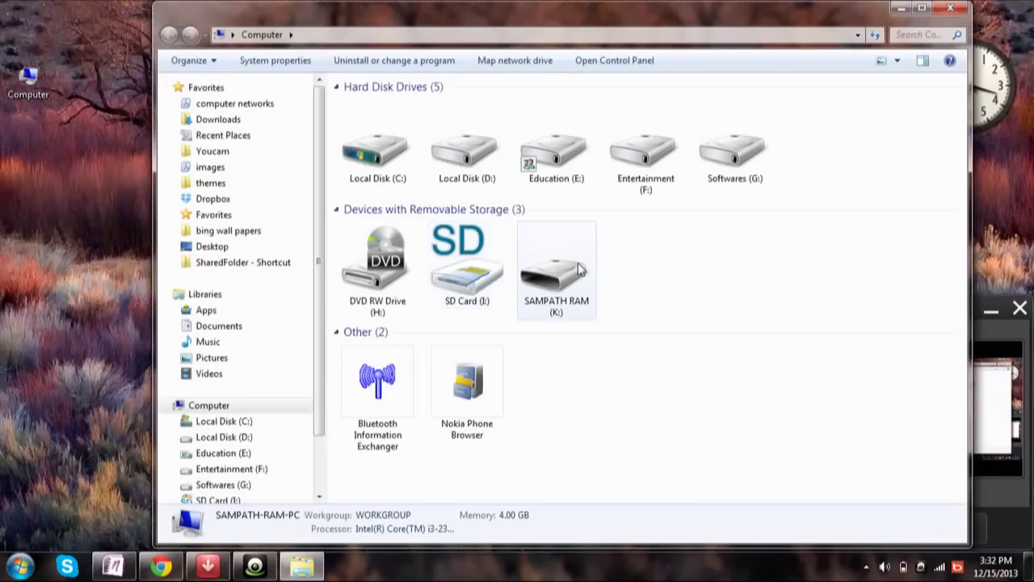
double_click(578, 270)
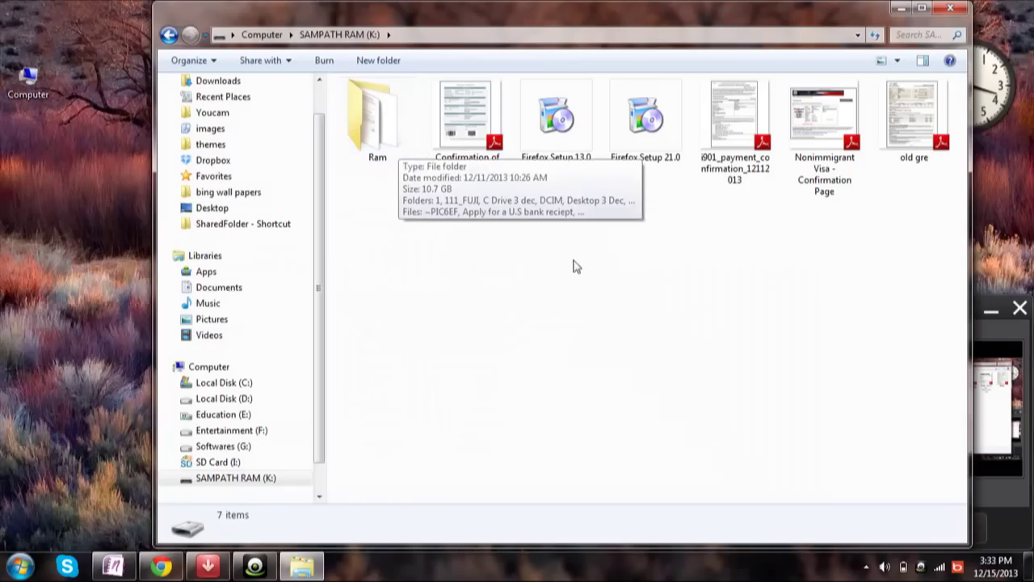
left_click(266, 35)
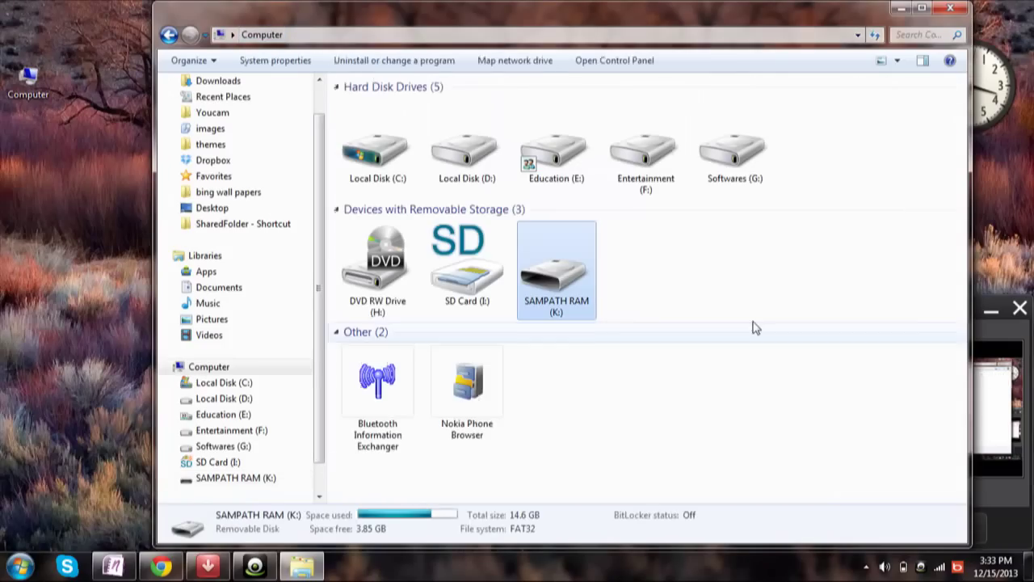
double_click(434, 265)
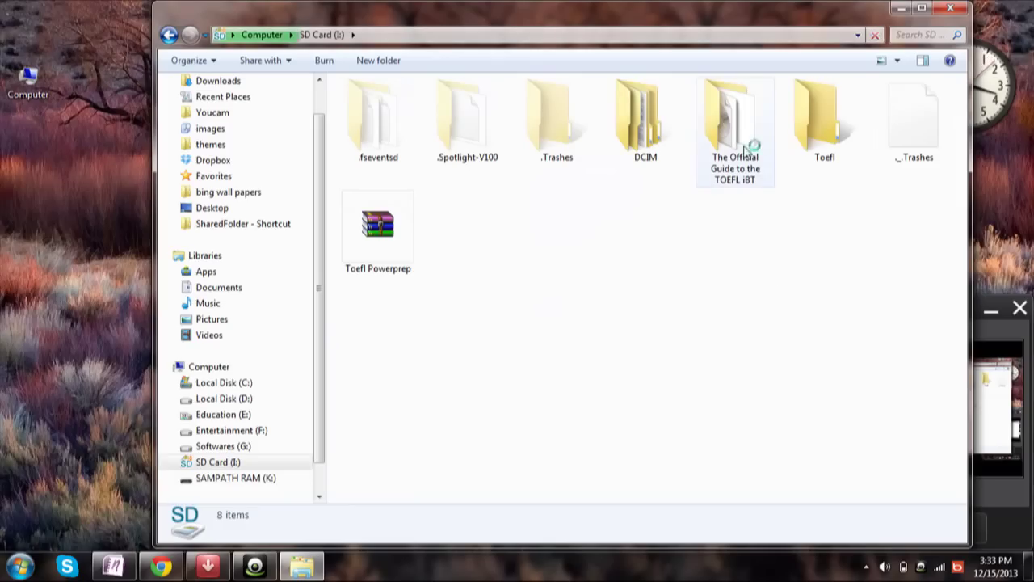
double_click(646, 119)
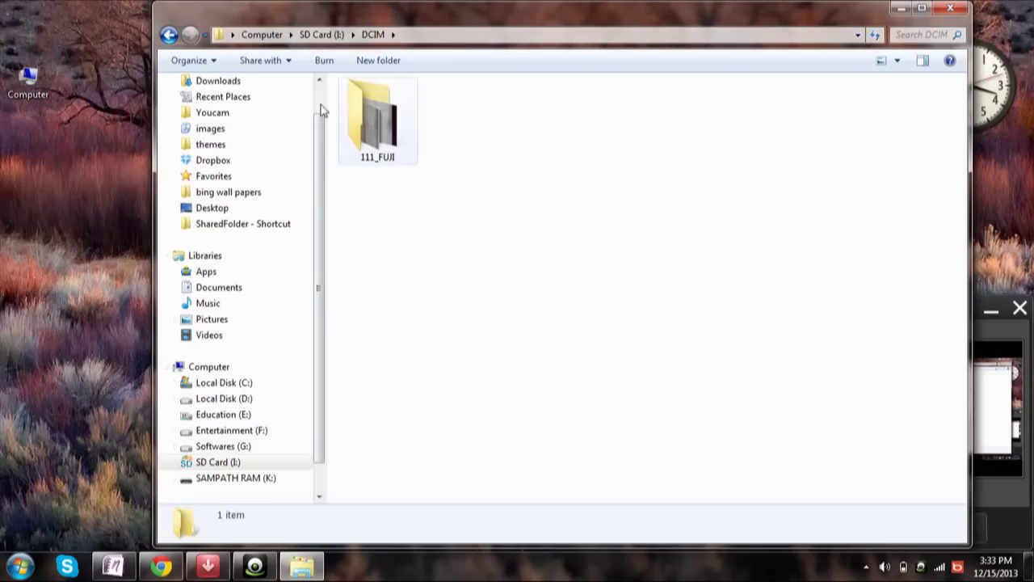
double_click(374, 117)
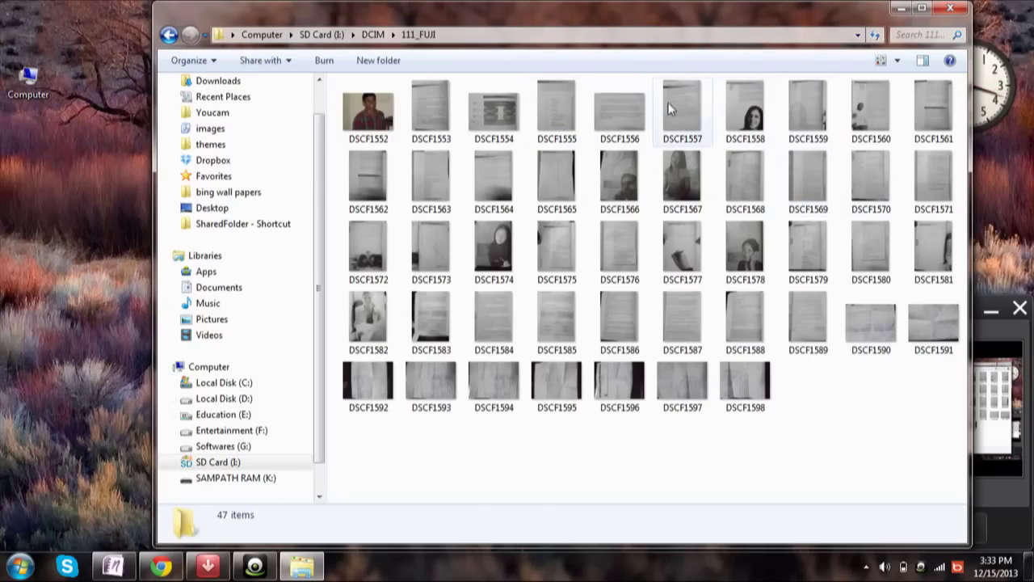
double_click(608, 105)
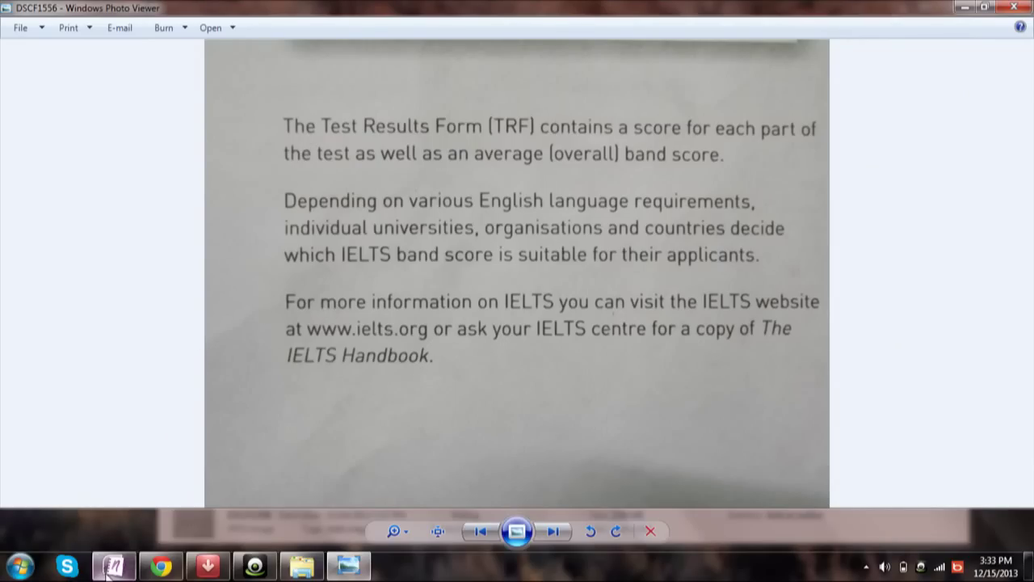
Launch Microsoft Office OneNote 2007 and maximize its window
left_click(20, 565)
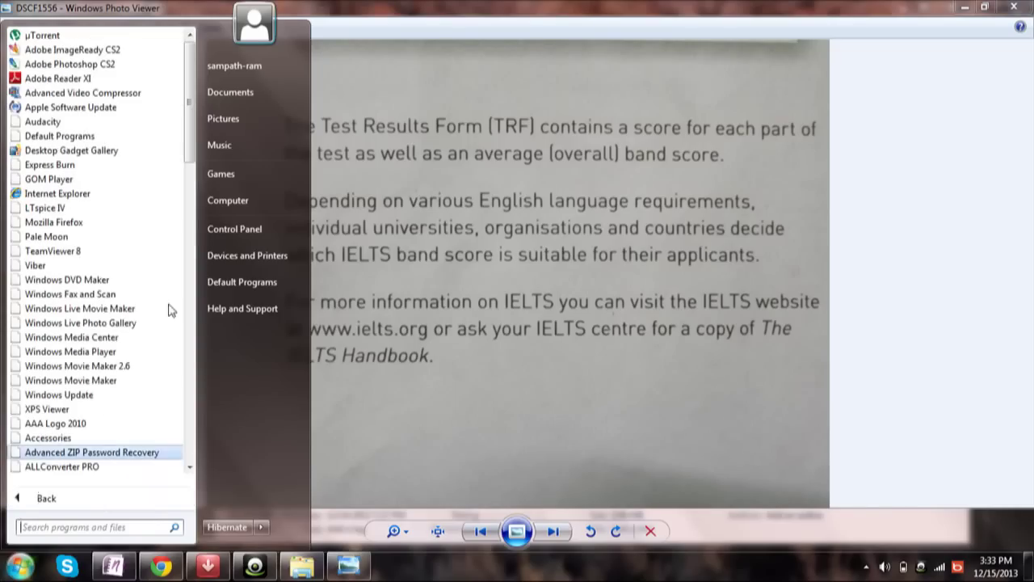
scroll(161, 286, "down", 2)
scroll(161, 231, "down", 13)
scroll(111, 235, "up", 3)
scroll(121, 194, "up", 3)
scroll(92, 173, "down", 7)
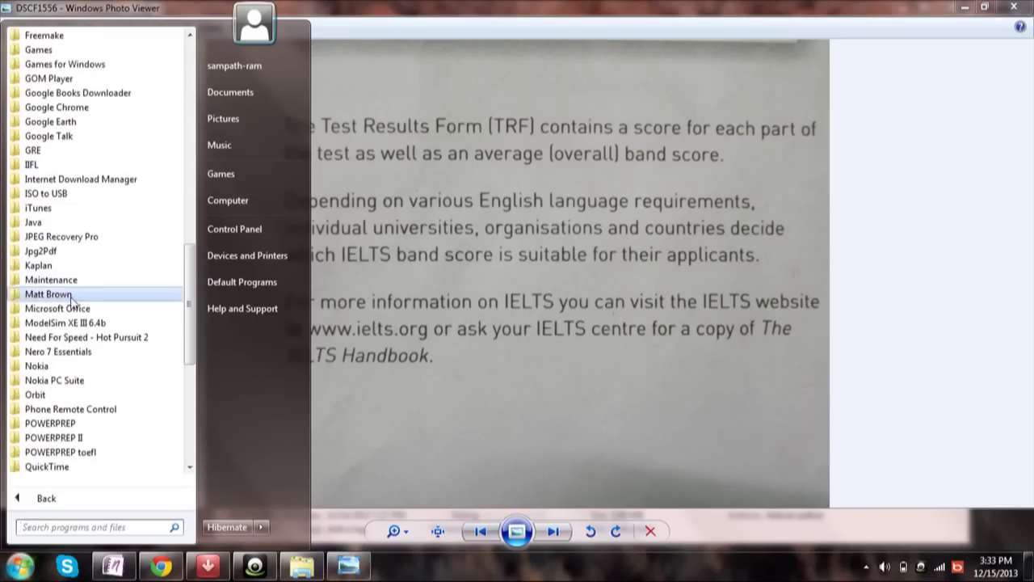
left_click(72, 311)
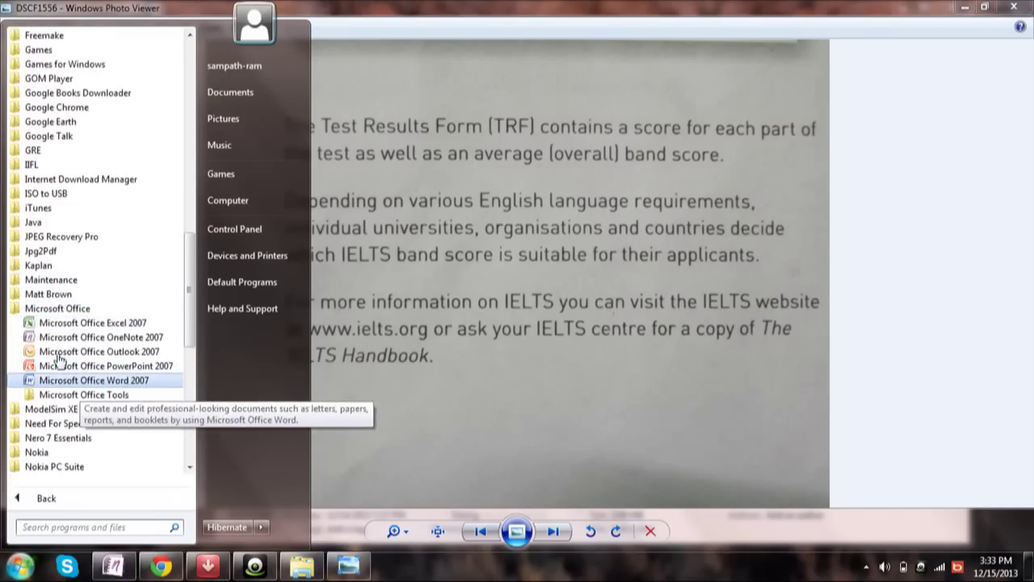
left_click(118, 336)
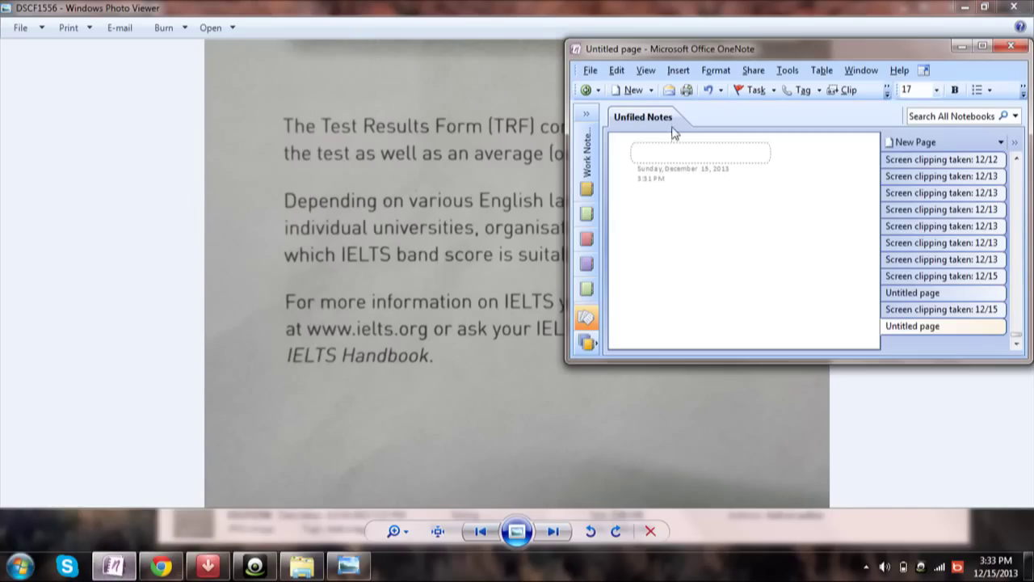
left_click(982, 46)
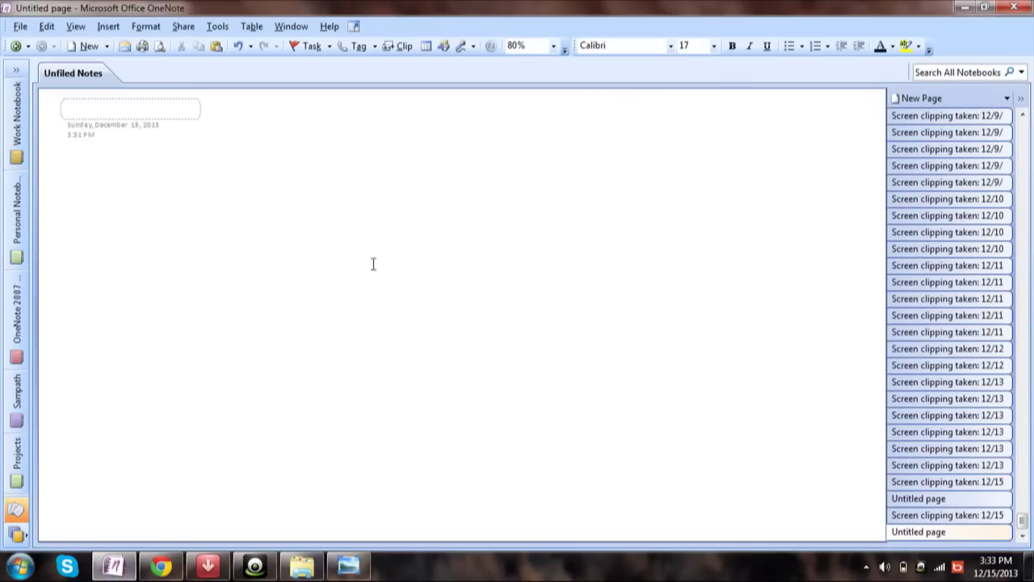
Take a OneNote screen clipping of the three IELTS paragraphs in photo DSCF1556 and show the clipping page maximized
left_click(965, 7)
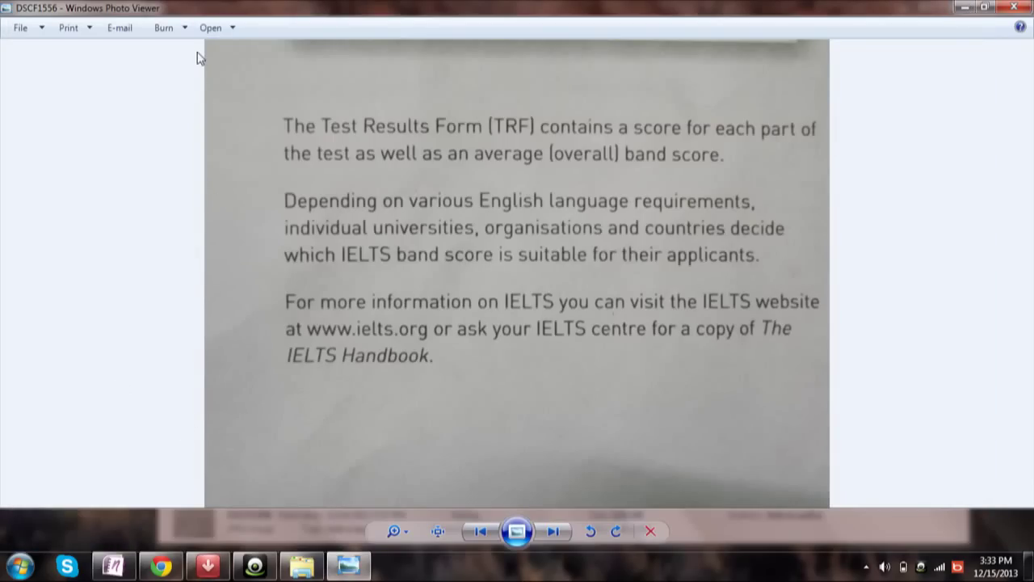
key("super+s")
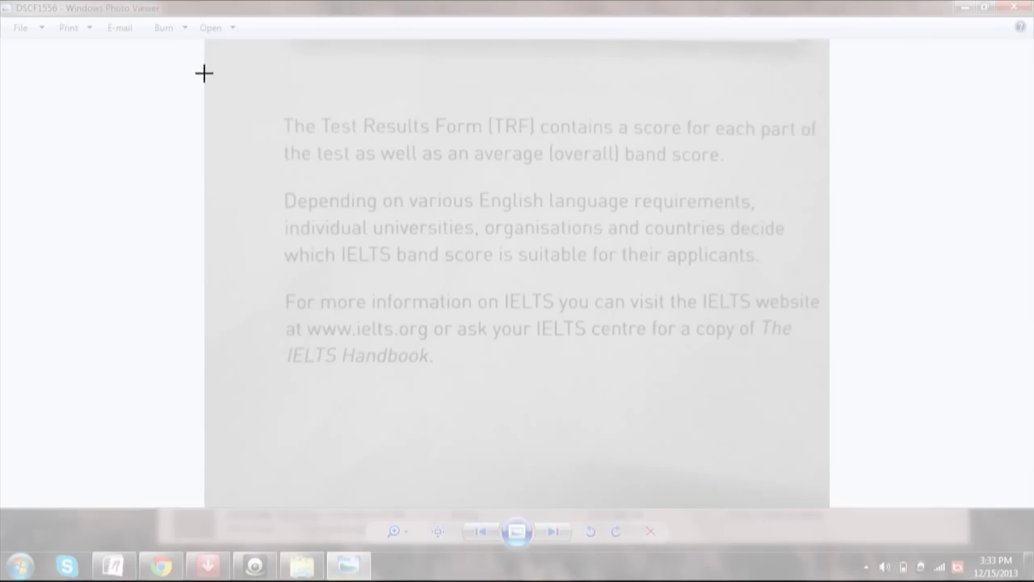
left_click_drag(203, 73, 832, 465)
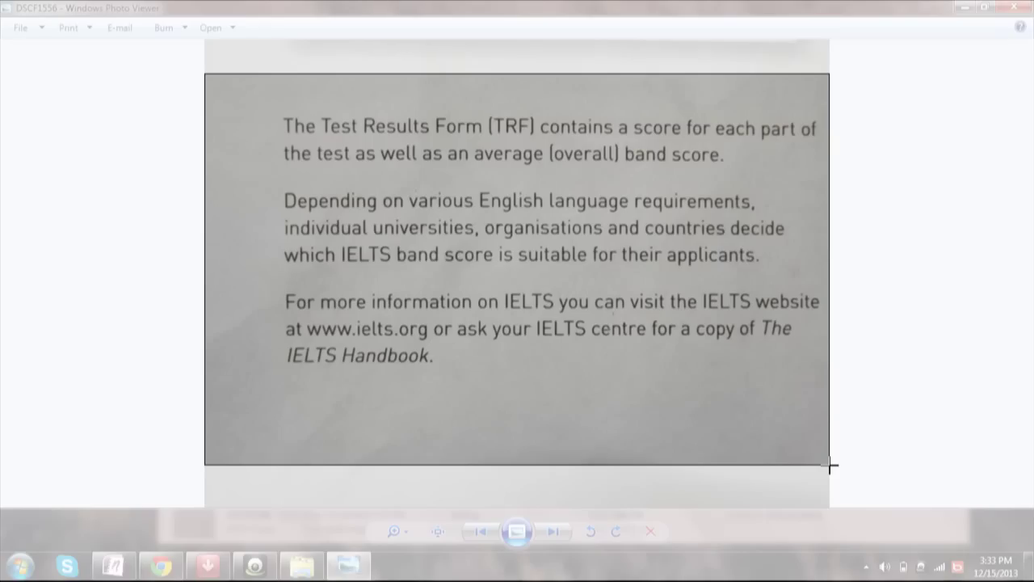
left_click_drag(833, 466, 832, 467)
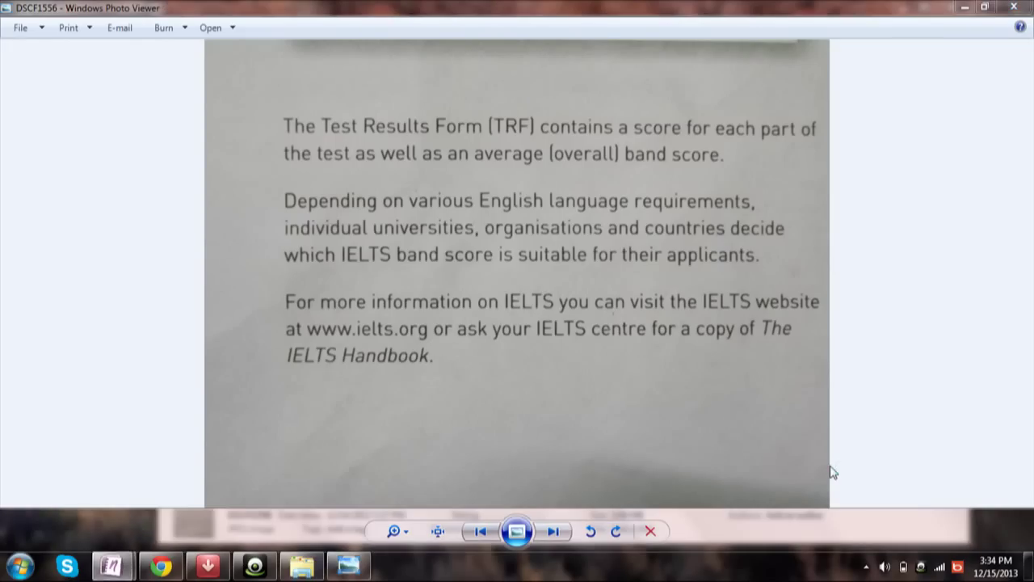
left_click(983, 46)
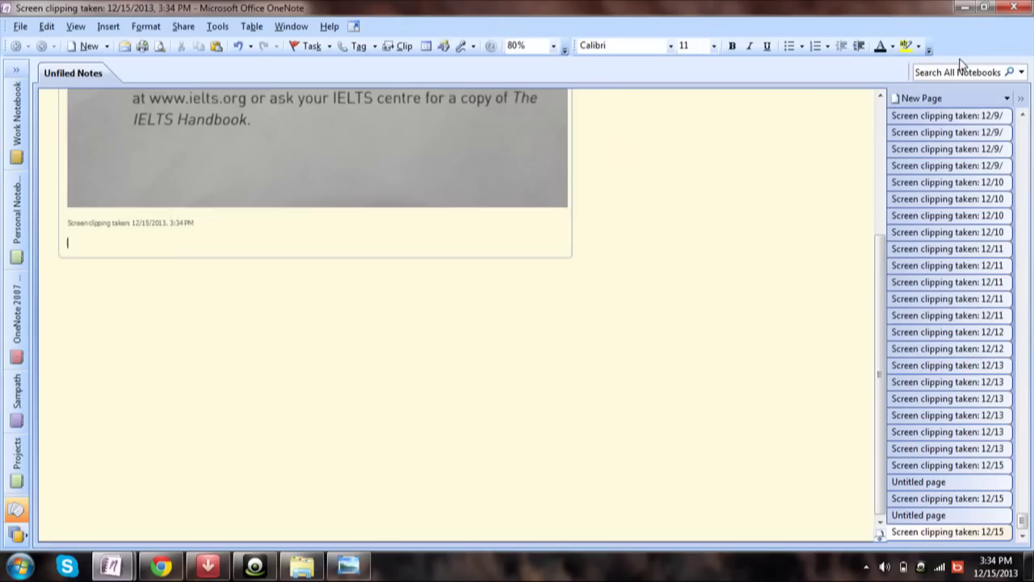
Copy the text from the clipped picture and paste it into the empty page area beside the picture
left_click(443, 377)
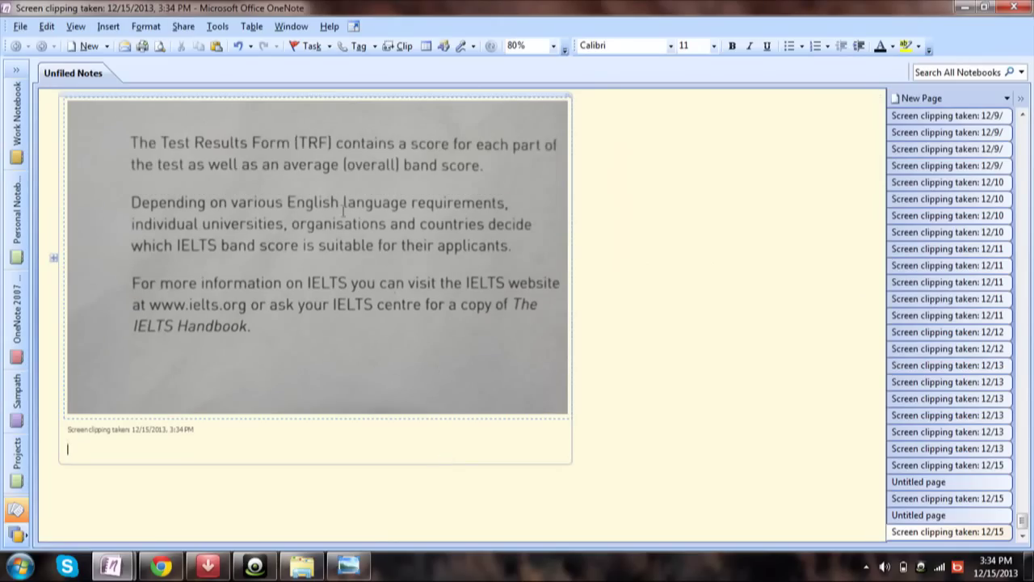
right_click(386, 168)
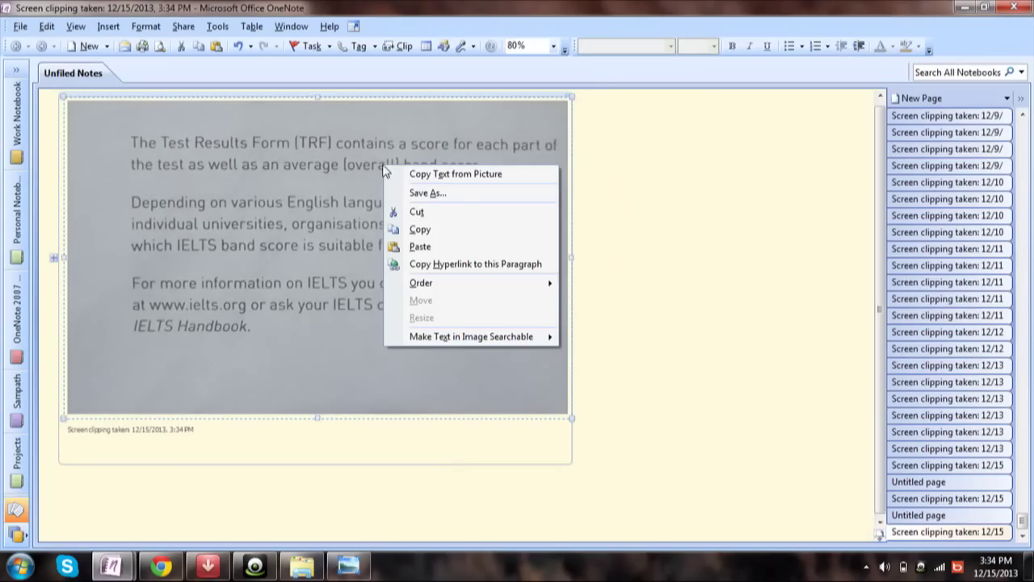
left_click(469, 176)
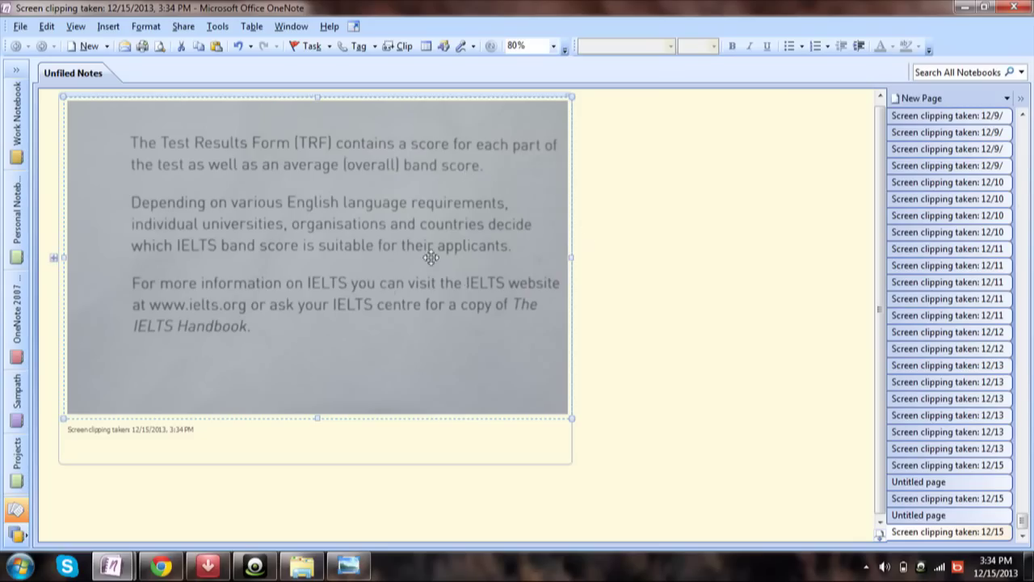
left_click(661, 281)
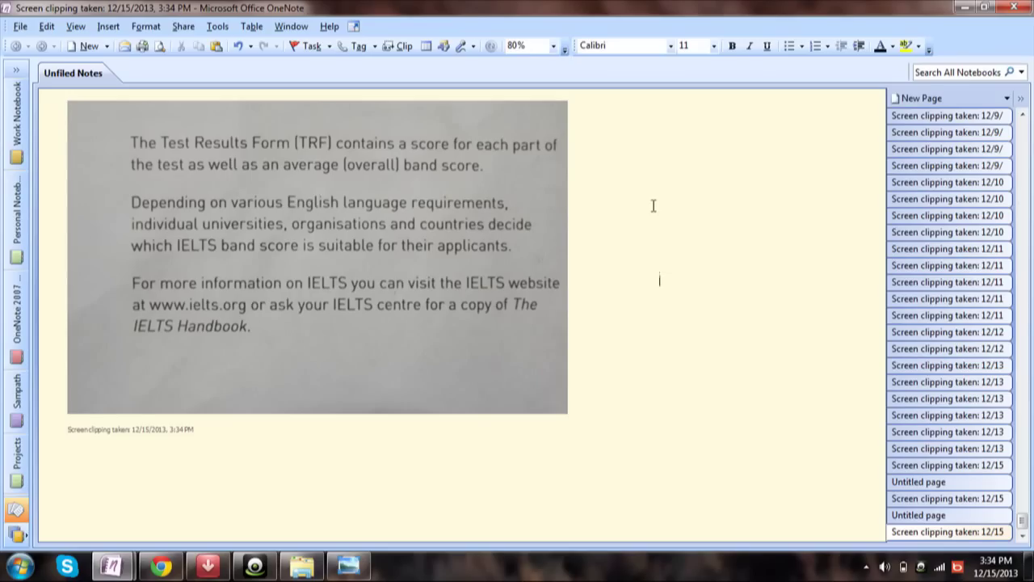
left_click(631, 181)
key("ctrl+v")
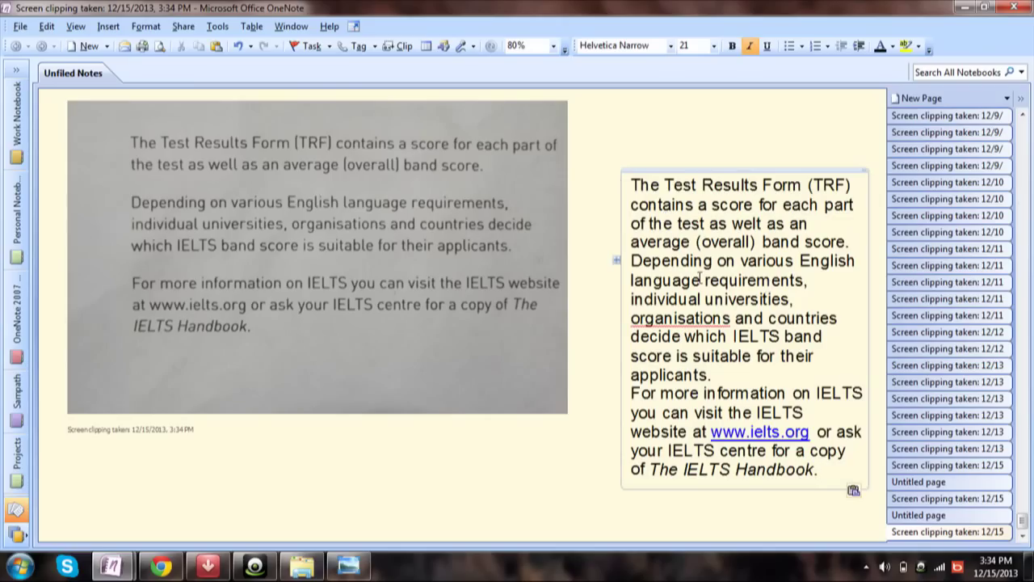
Compare the pasted text block with the wording in the clipped picture
right_click(641, 147)
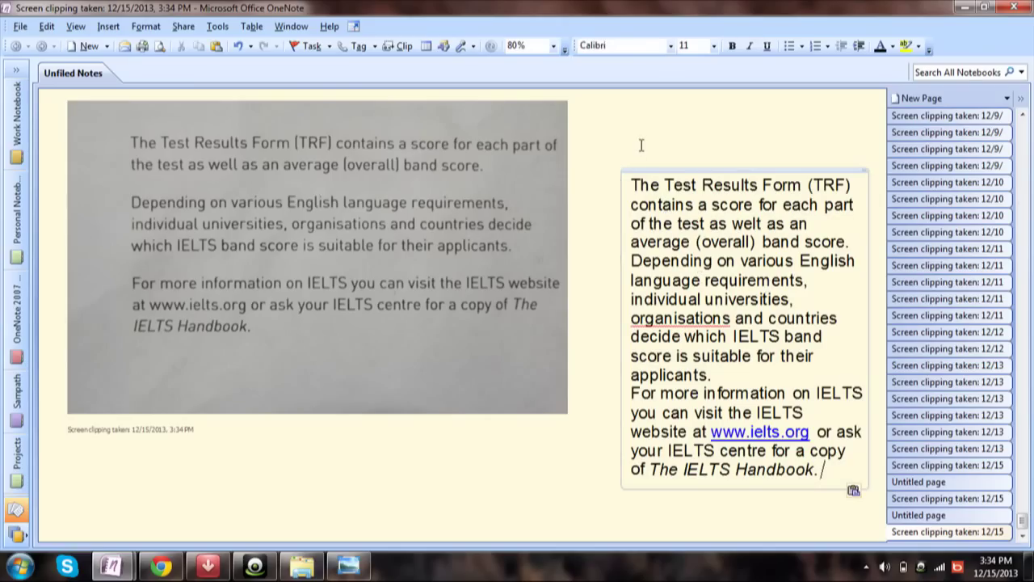
left_click(683, 189)
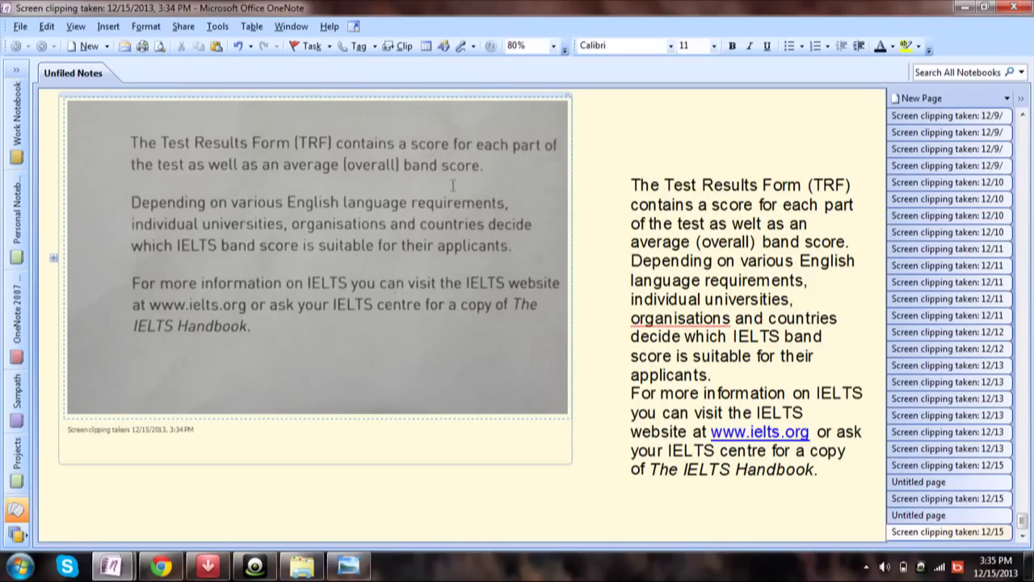
left_click(725, 189)
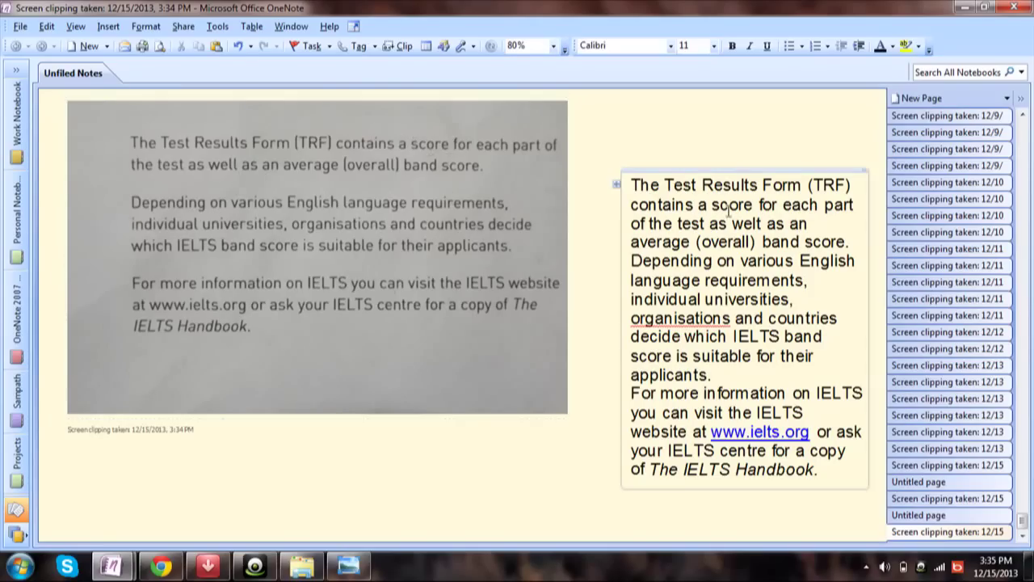
left_click(729, 169)
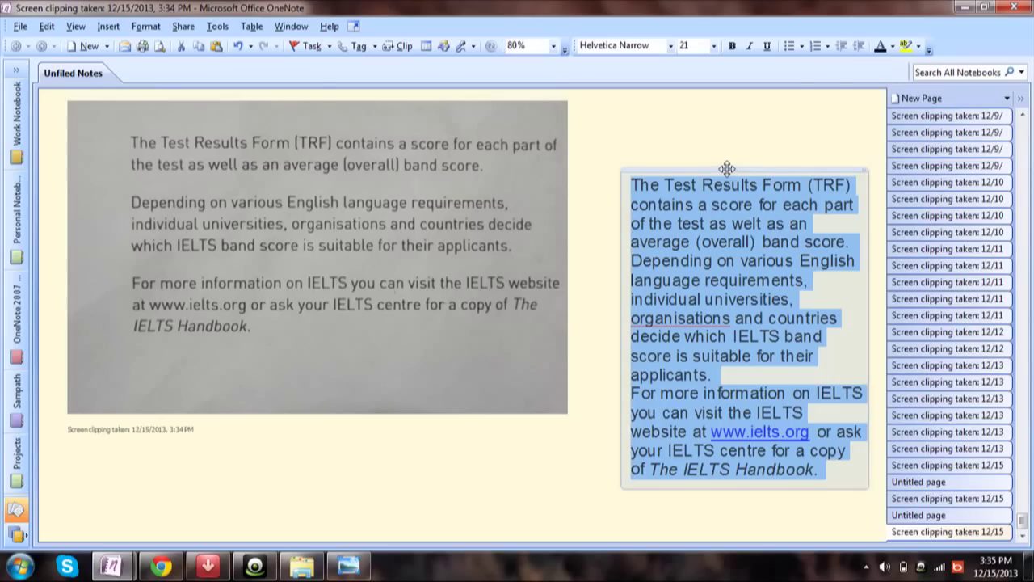
left_click(345, 244)
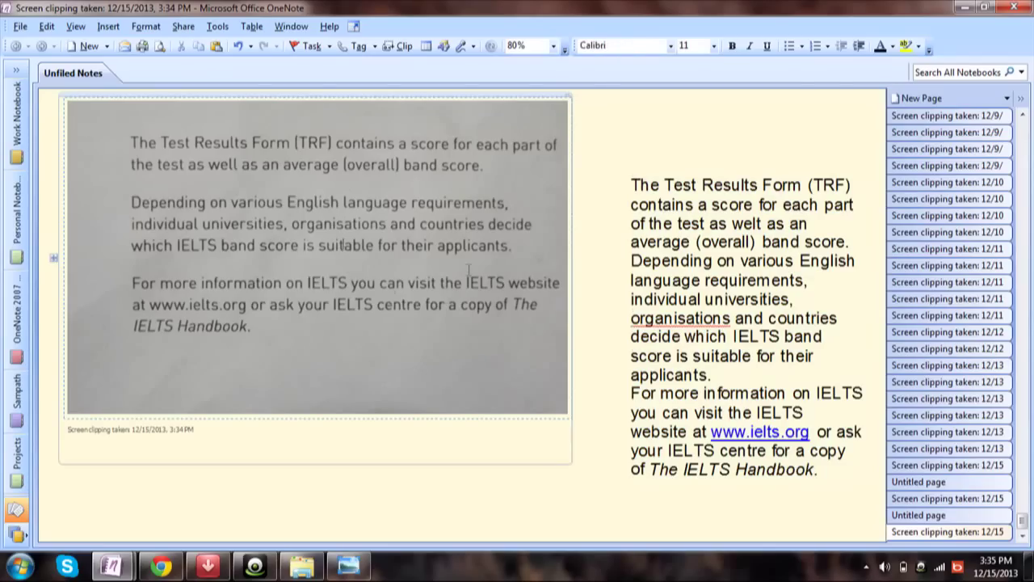
Delete the pasted text block beside the clipped picture
left_click(692, 168)
key("Delete")
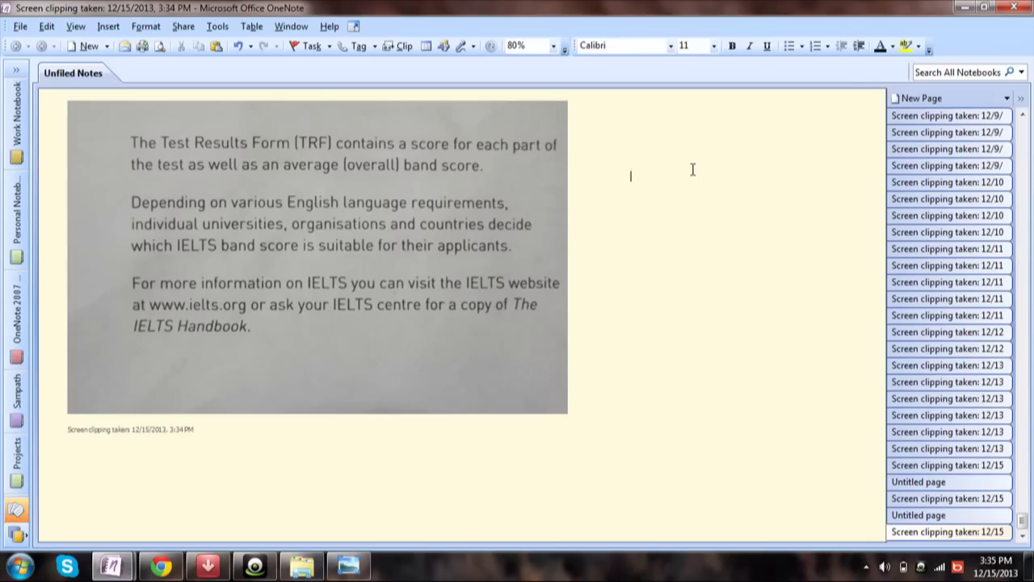
left_click(631, 176)
Clear the desktop by closing photo DSCF1556 and minimizing the OneNote and 111_FUJI folder windows
left_click(964, 7)
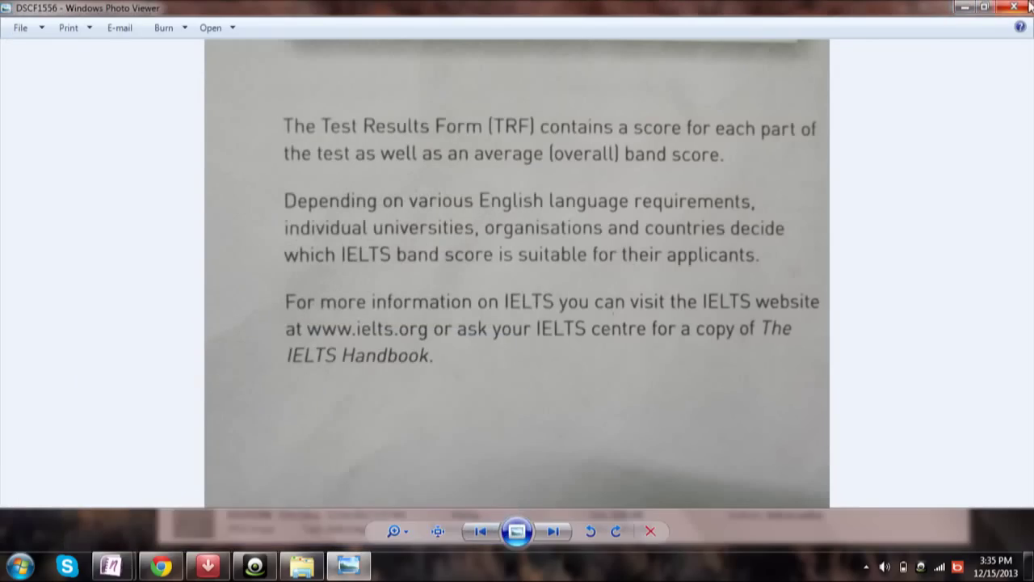
left_click(1026, 8)
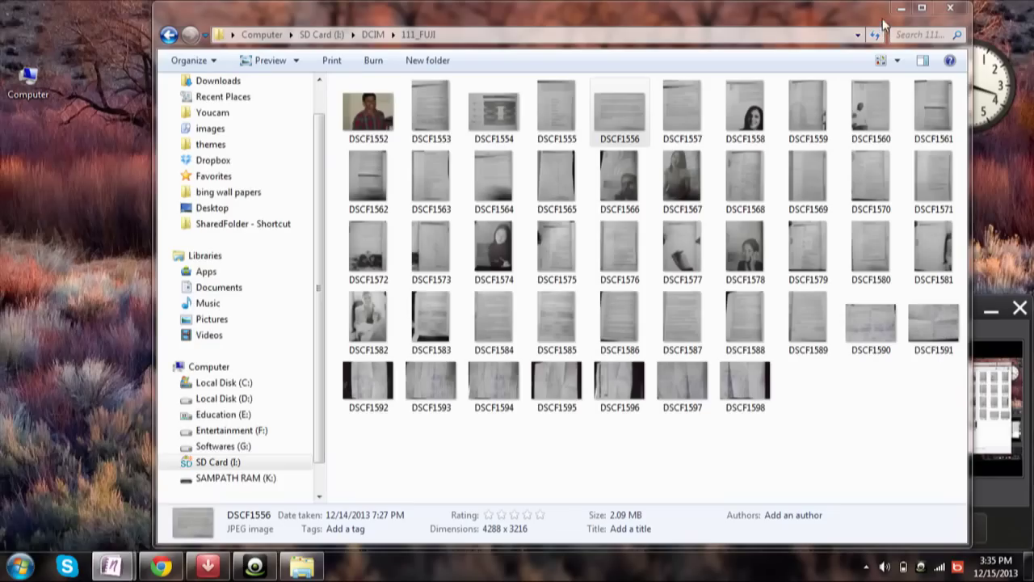
left_click(901, 7)
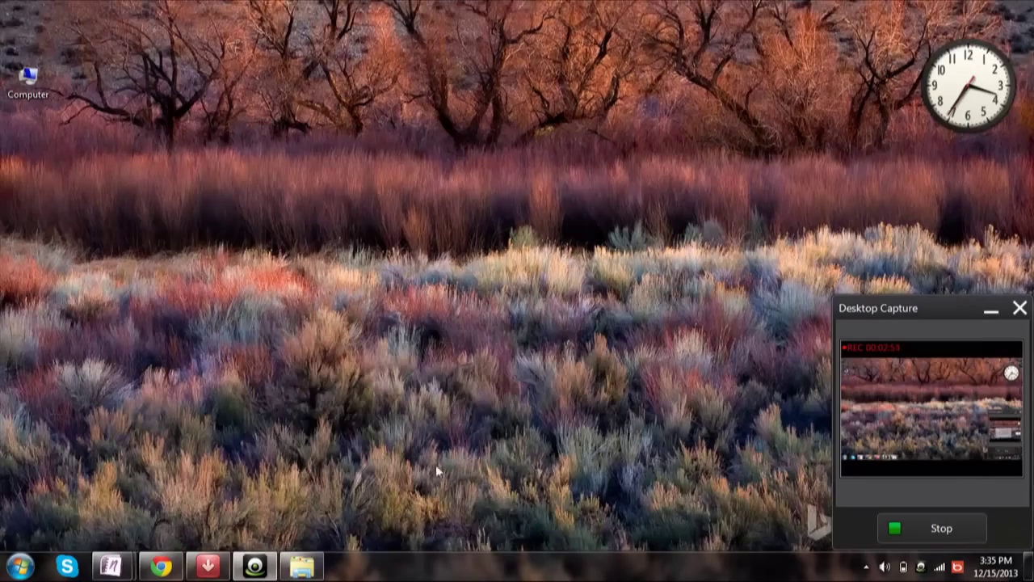